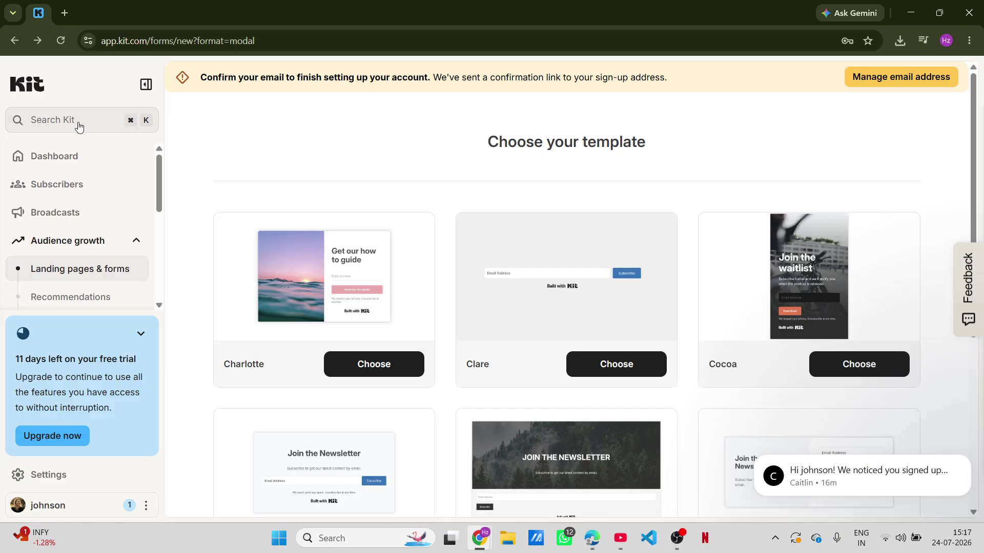
Step: Create a new landing page from the "From Scratch" free e-recipe template
{"action": "left_click", "coordinate": [37, 44]}
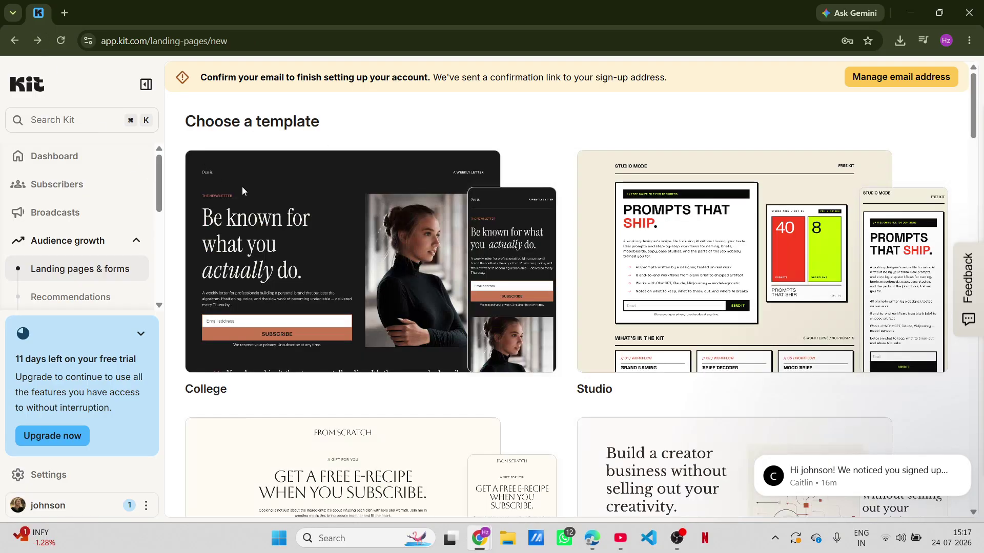
{"action": "mouse_move", "coordinate": [360, 167]}
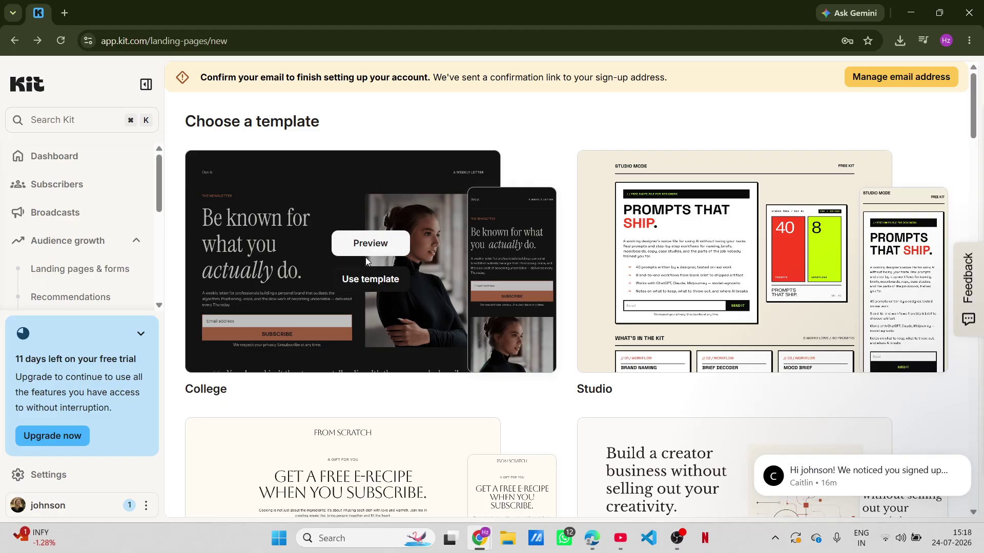
{"action": "left_click", "coordinate": [34, 45]}
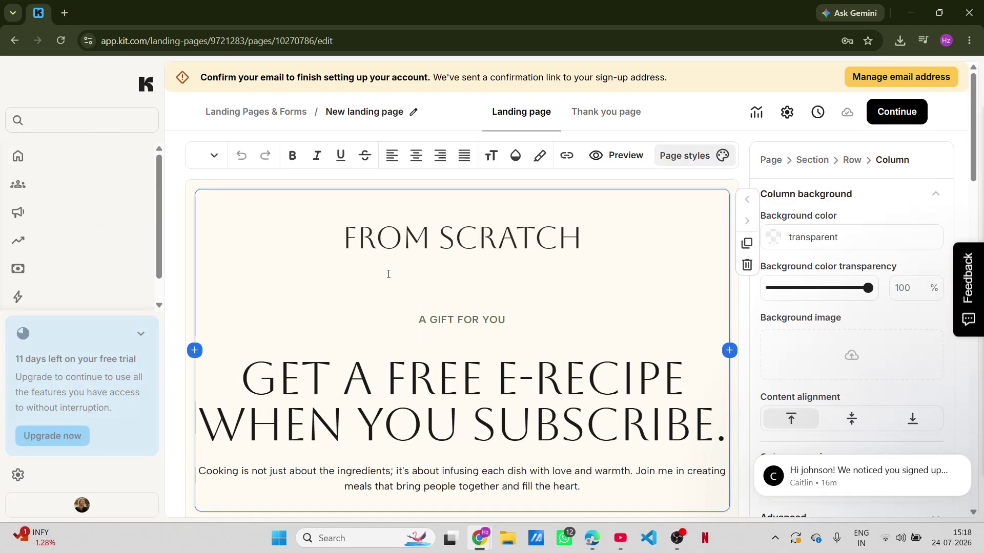
Step: Add an empty column to the left of the "From Scratch" heading content
{"action": "left_click", "coordinate": [259, 306]}
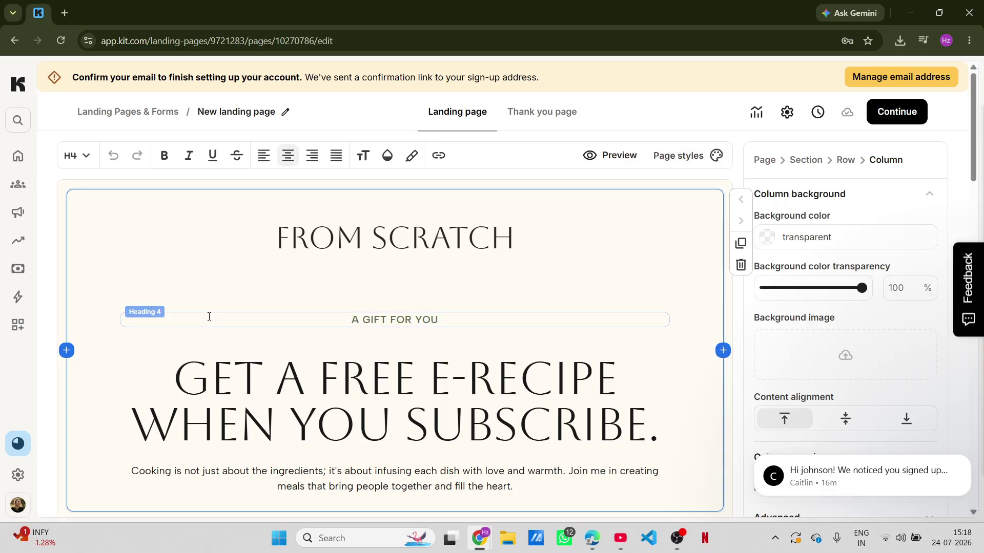
{"action": "scroll", "coordinate": [208, 314], "scroll_direction": "down", "scroll_amount": 3}
{"action": "scroll", "coordinate": [213, 311], "scroll_direction": "down", "scroll_amount": 2}
{"action": "scroll", "coordinate": [213, 313], "scroll_direction": "up", "scroll_amount": 2}
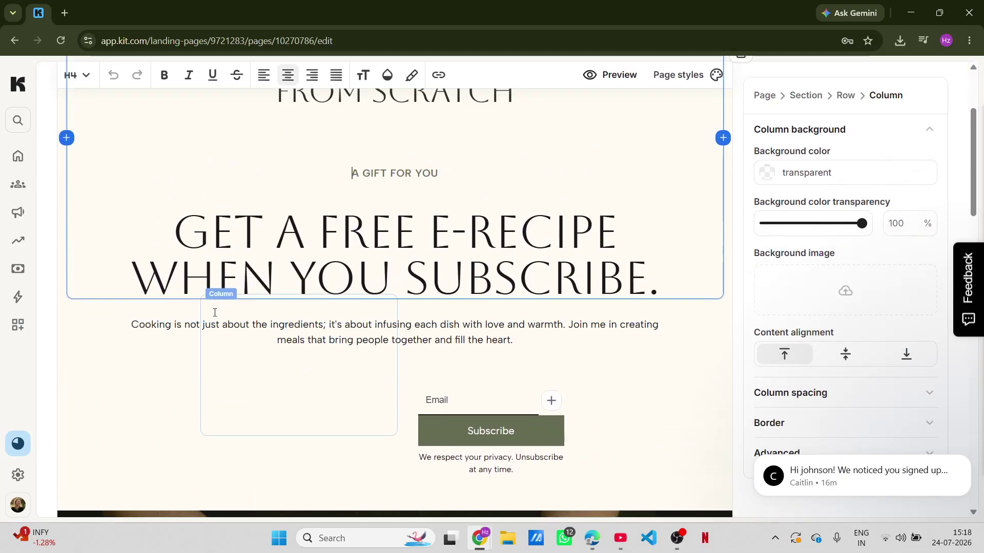
{"action": "scroll", "coordinate": [190, 190], "scroll_direction": "up", "scroll_amount": 3}
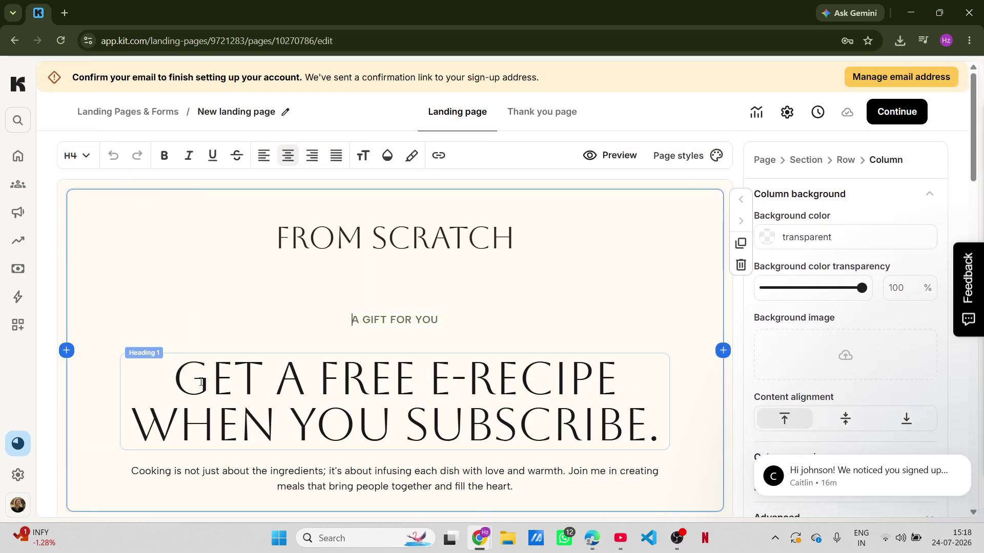
{"action": "left_click", "coordinate": [66, 351]}
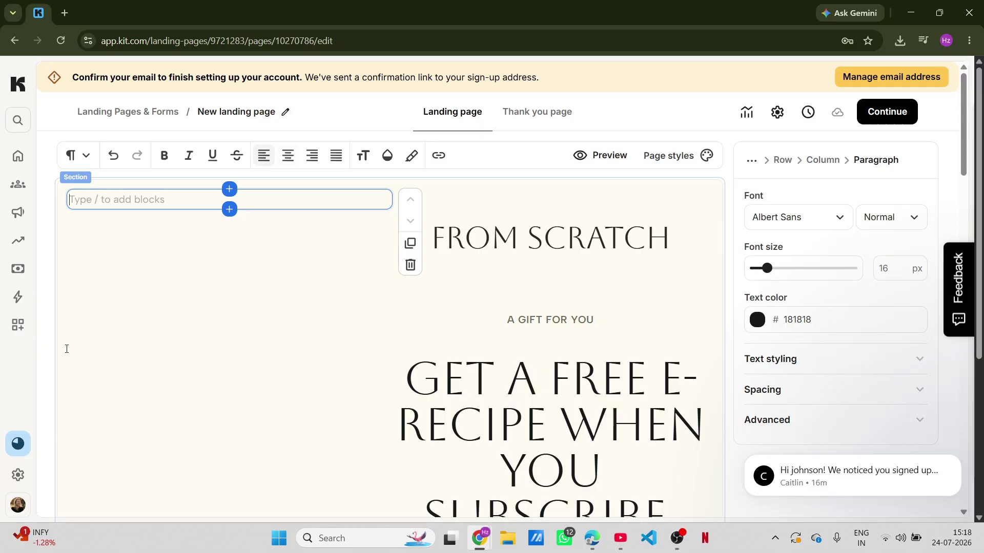
Step: Insert a Countdown Timer block into the new empty column
{"action": "left_click", "coordinate": [229, 209]}
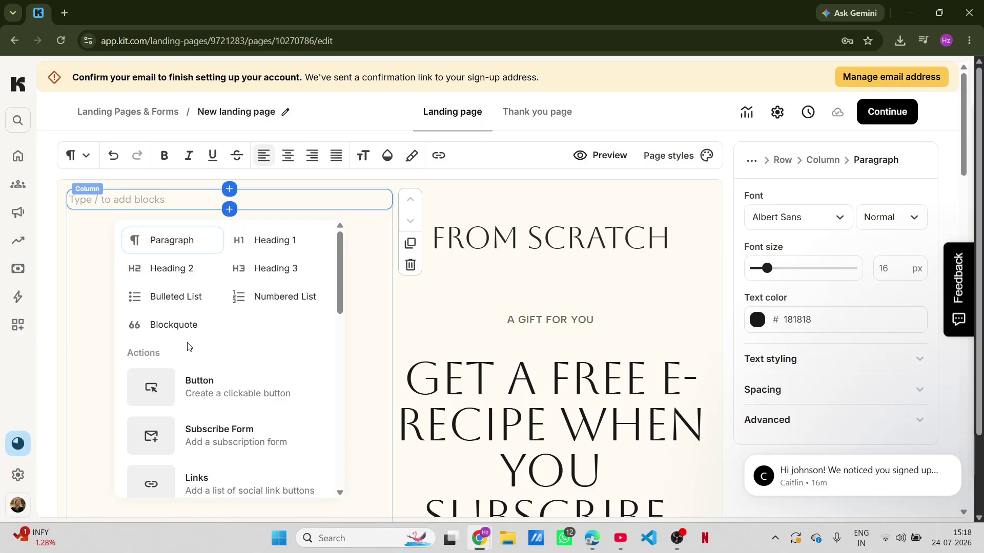
{"action": "scroll", "coordinate": [184, 359], "scroll_direction": "down", "scroll_amount": 9}
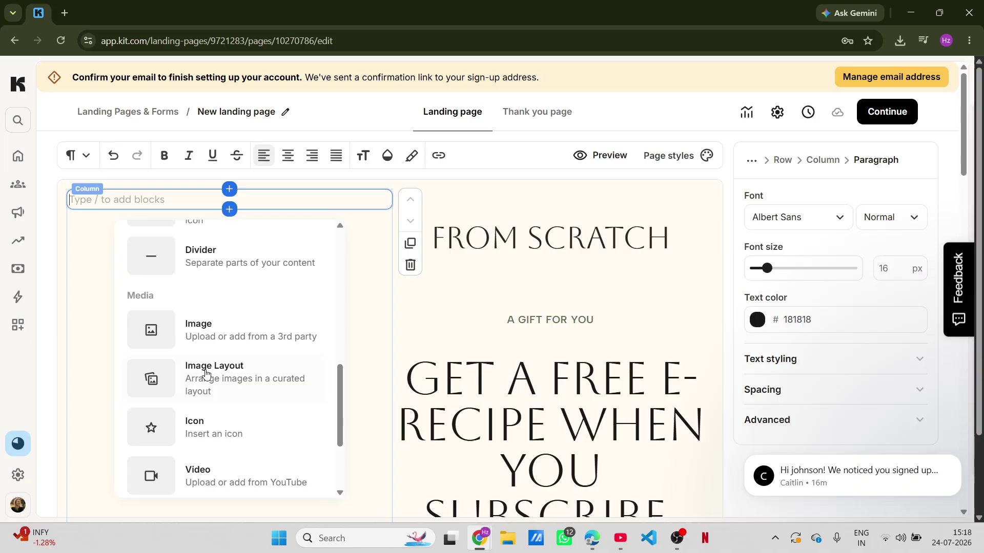
{"action": "scroll", "coordinate": [204, 370], "scroll_direction": "down", "scroll_amount": 3}
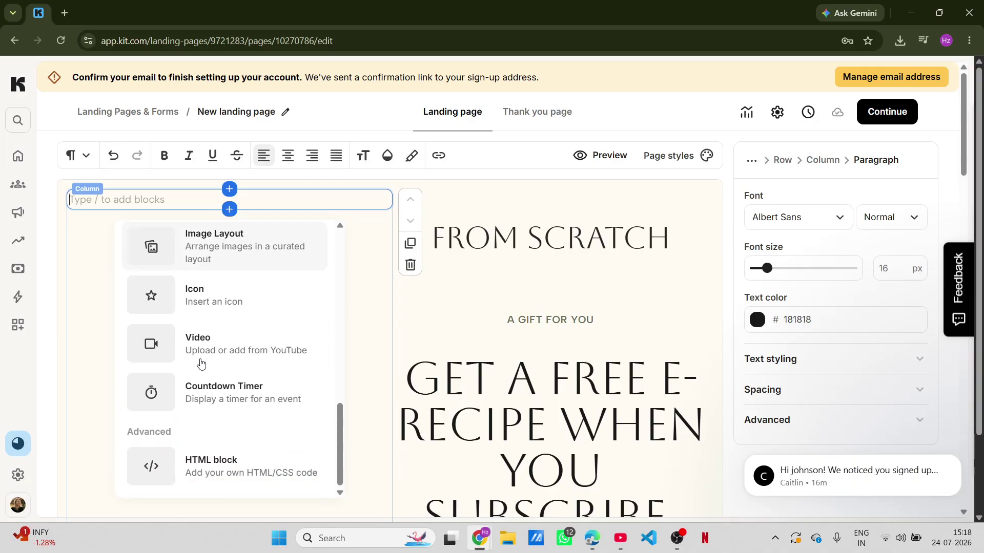
{"action": "left_click", "coordinate": [218, 398]}
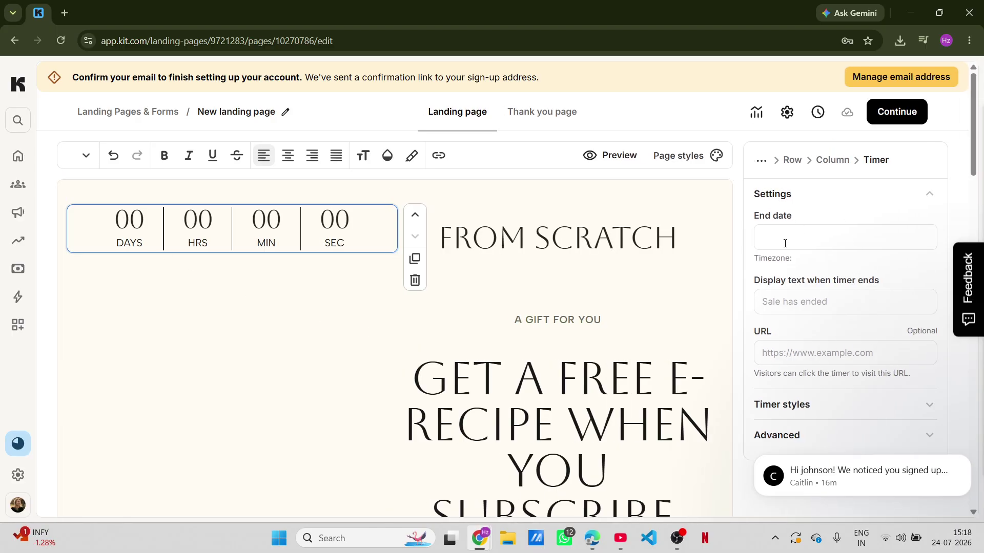
Step: Set the countdown timer's end date to January 5, 2027 at 3:00 PM
{"action": "left_click", "coordinate": [814, 234]}
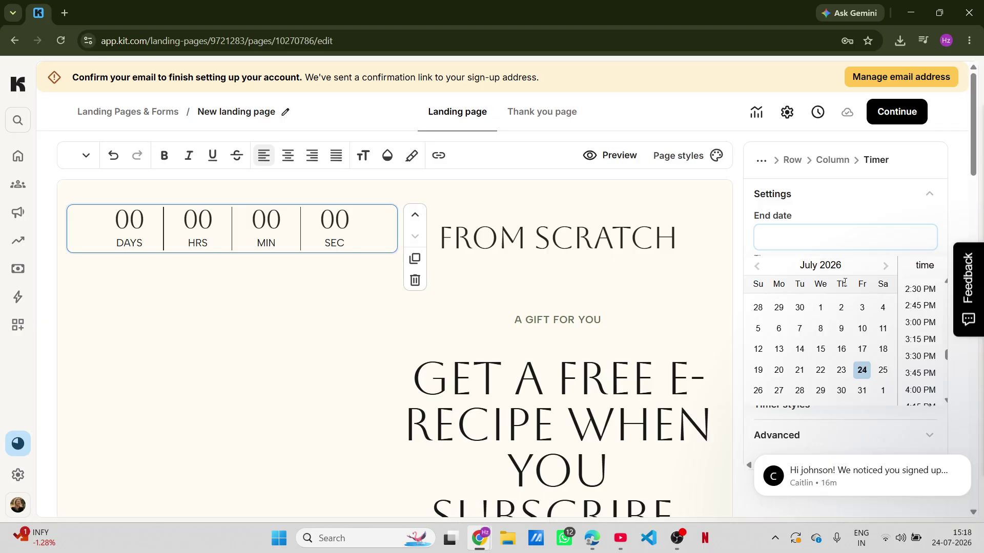
{"action": "left_click", "coordinate": [884, 267]}
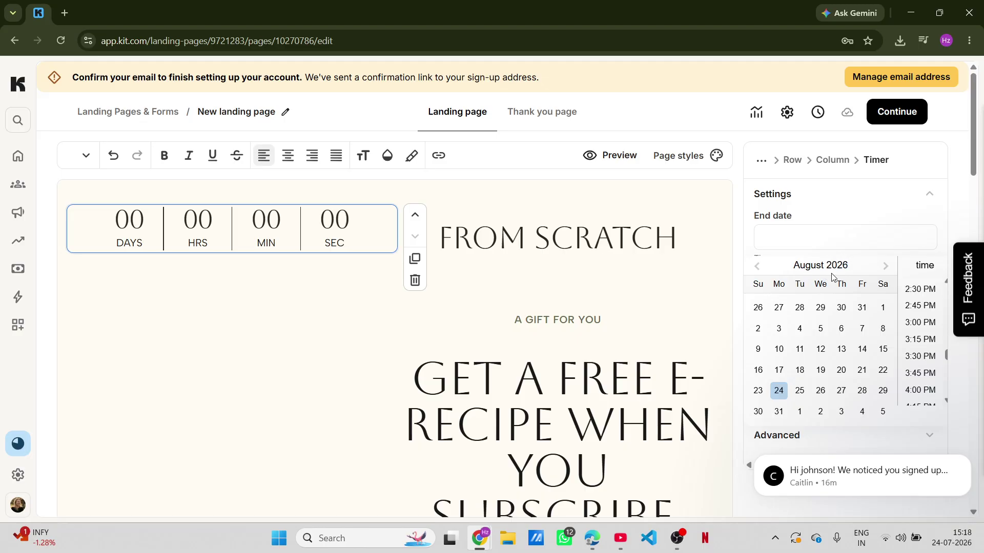
{"action": "left_click", "coordinate": [885, 266]}
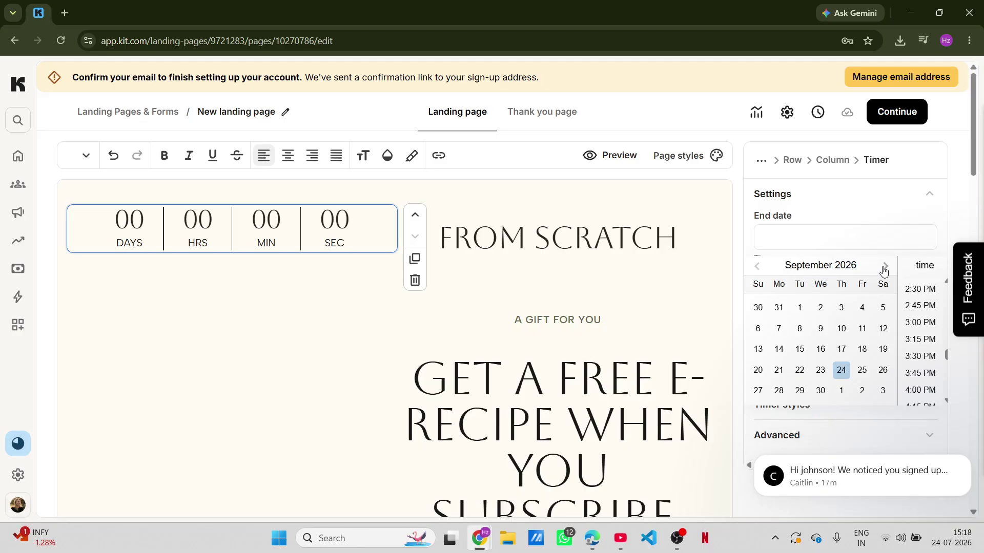
{"action": "left_click", "coordinate": [884, 266]}
{"action": "left_click", "coordinate": [884, 266]}
{"action": "left_click", "coordinate": [884, 266]}
{"action": "left_click", "coordinate": [884, 266]}
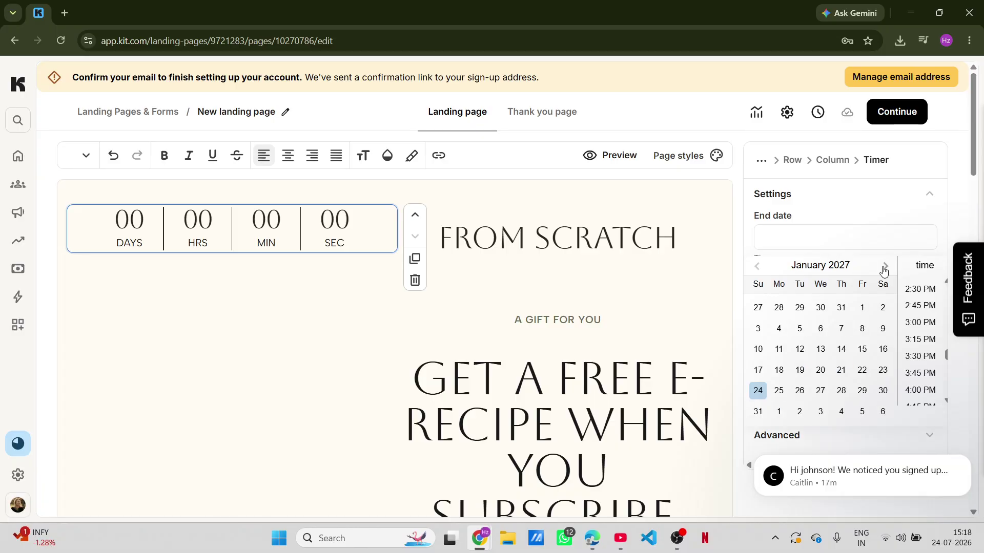
{"action": "left_click", "coordinate": [807, 327]}
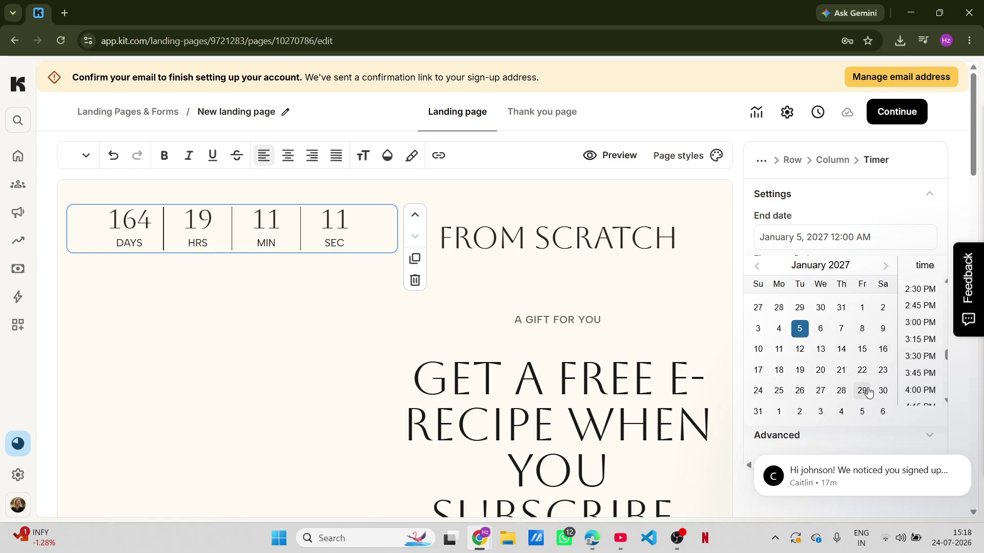
{"action": "scroll", "coordinate": [880, 411], "scroll_direction": "down", "scroll_amount": 2}
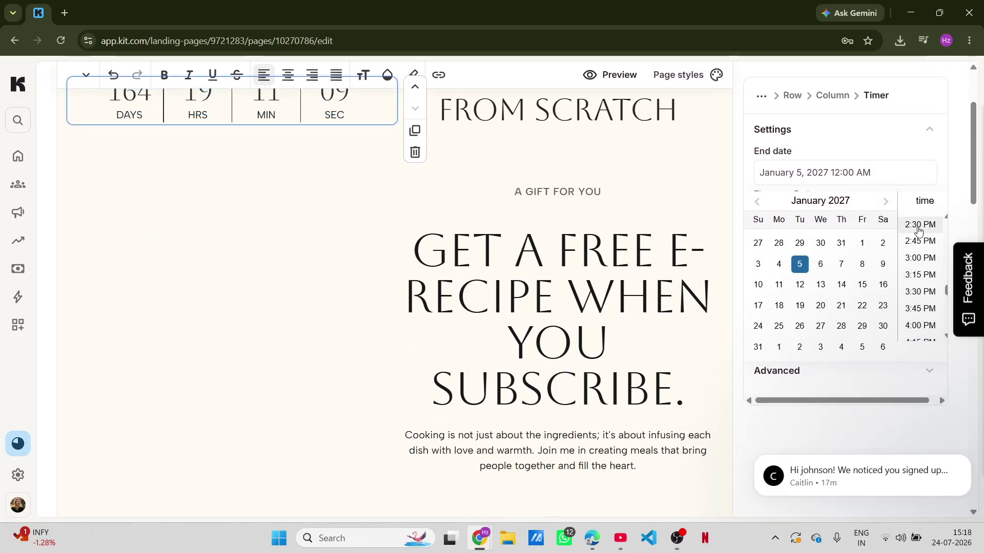
{"action": "left_click", "coordinate": [920, 260]}
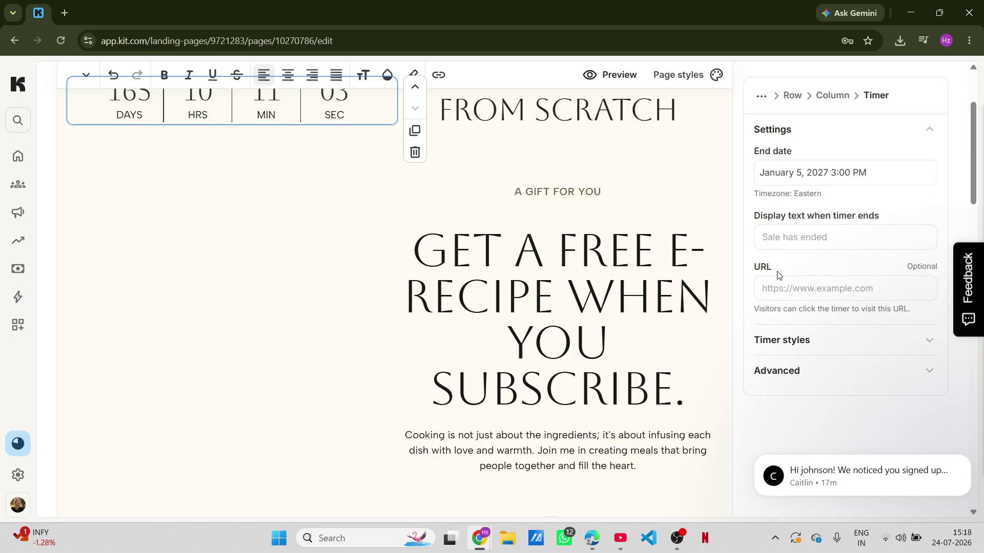
Step: Style the timer's digits with the Anton font in Normal weight at 65 px
{"action": "scroll", "coordinate": [829, 293], "scroll_direction": "down", "scroll_amount": 6}
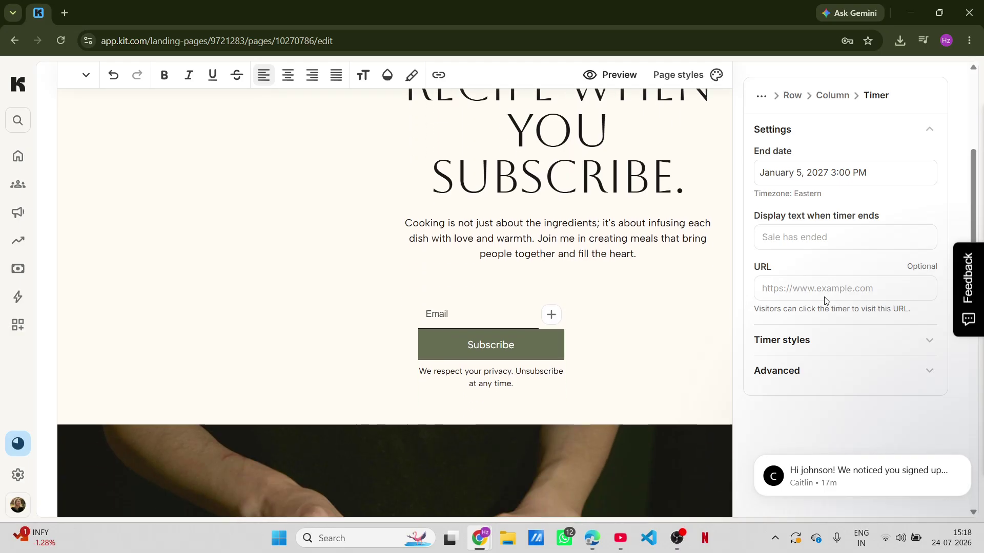
{"action": "scroll", "coordinate": [858, 334], "scroll_direction": "up", "scroll_amount": 5}
{"action": "scroll", "coordinate": [858, 334], "scroll_direction": "up", "scroll_amount": 3}
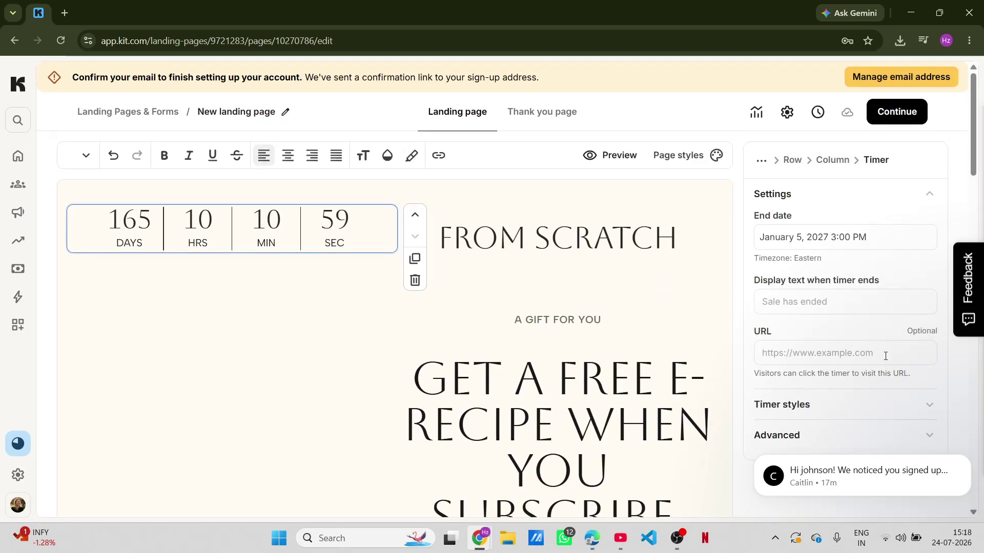
{"action": "left_click", "coordinate": [896, 405]}
{"action": "scroll", "coordinate": [854, 406], "scroll_direction": "down", "scroll_amount": 2}
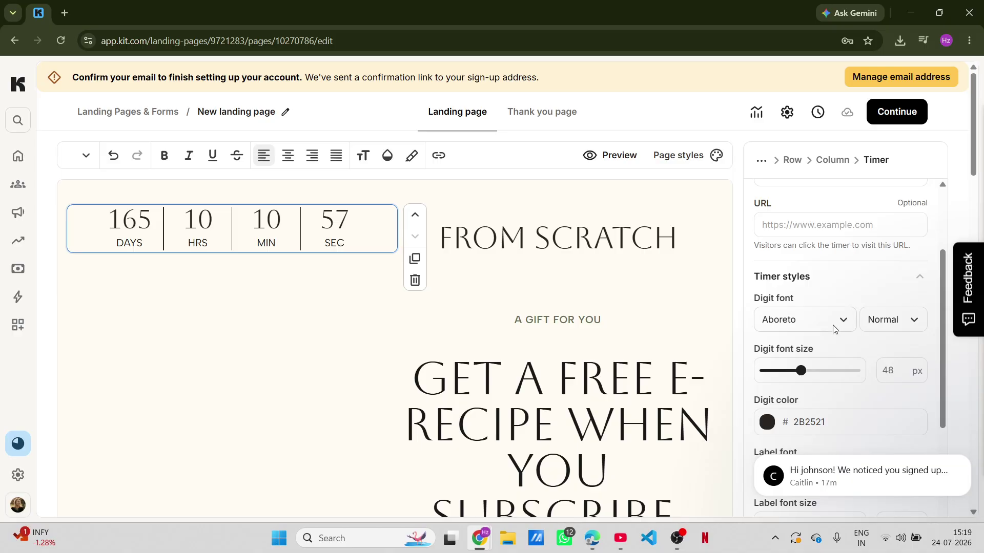
{"action": "left_click", "coordinate": [842, 321]}
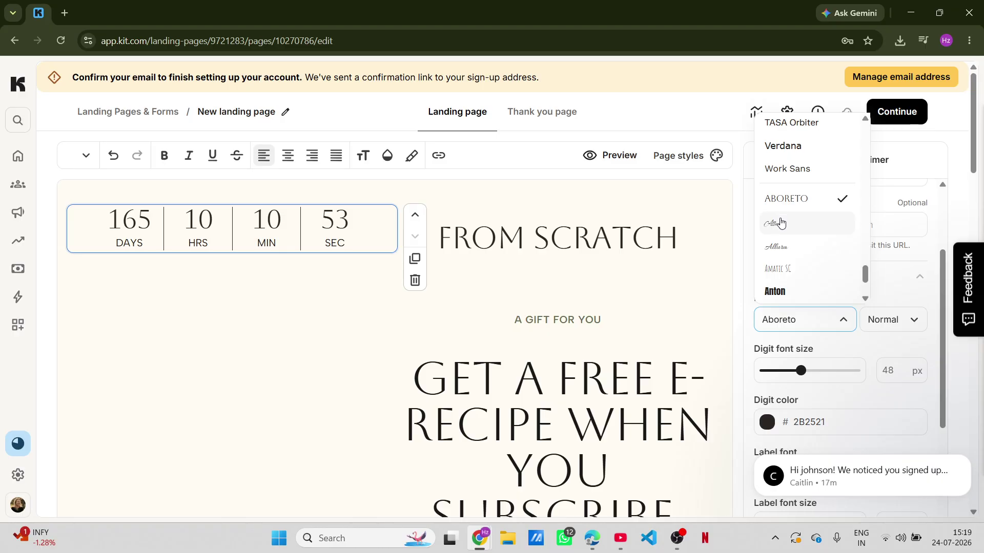
{"action": "left_click", "coordinate": [783, 293]}
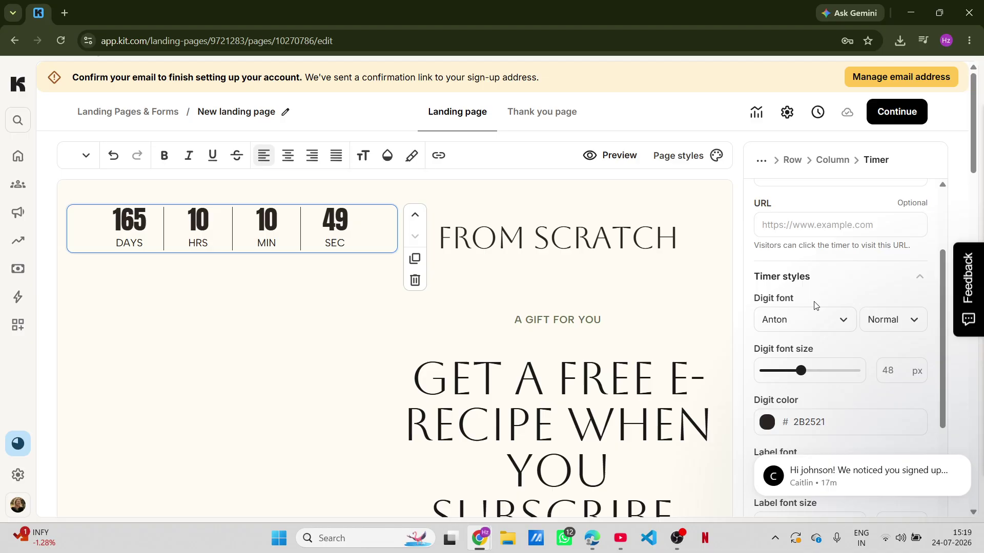
{"action": "left_click", "coordinate": [907, 325]}
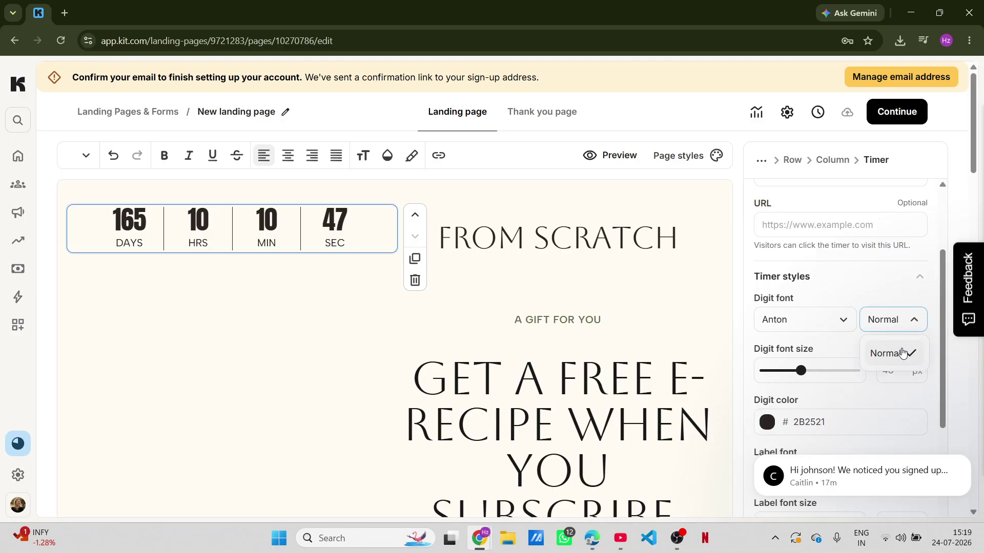
{"action": "left_click", "coordinate": [910, 353]}
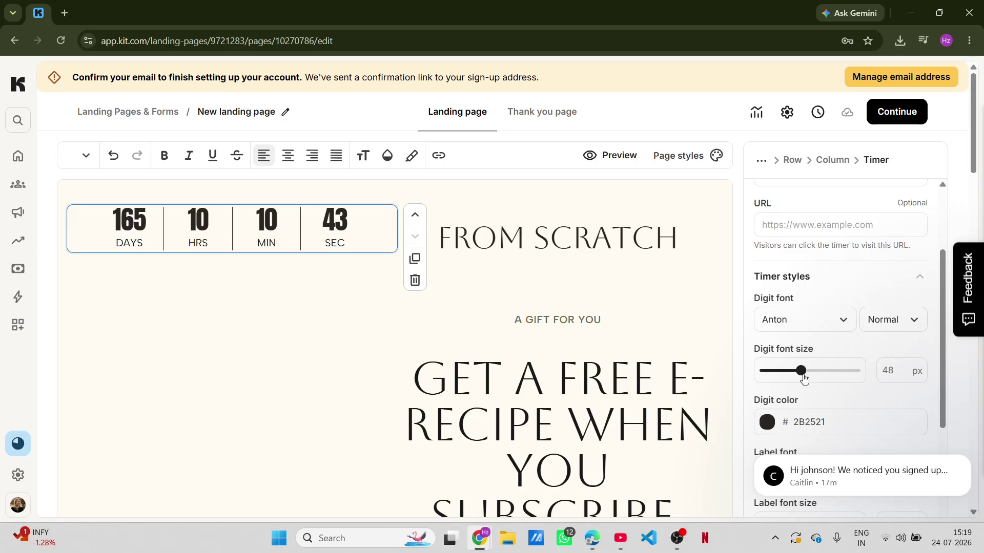
{"action": "mouse_move", "coordinate": [801, 373]}
{"action": "left_mouse_down"}
{"action": "mouse_move", "coordinate": [855, 372]}
{"action": "mouse_move", "coordinate": [813, 373]}
{"action": "left_mouse_up"}
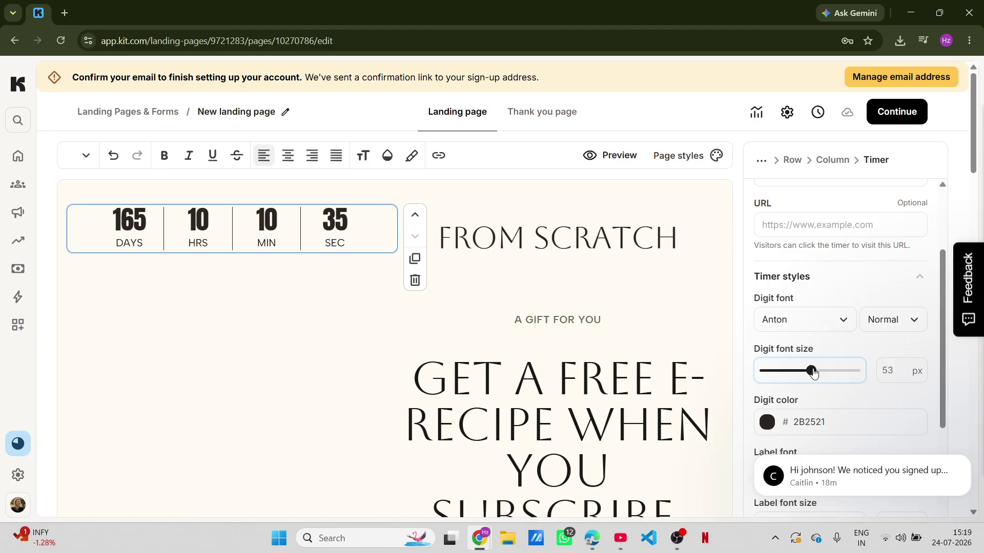
{"action": "left_click", "coordinate": [835, 374]}
Step: Set the timer's digit color to orange F86F17
{"action": "scroll", "coordinate": [777, 351], "scroll_direction": "down", "scroll_amount": 3}
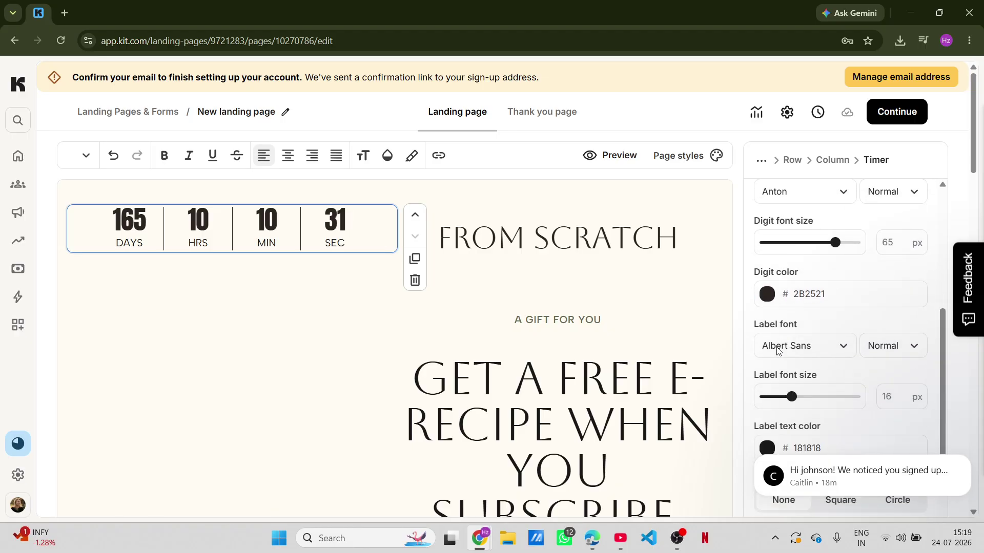
{"action": "left_click", "coordinate": [767, 294]}
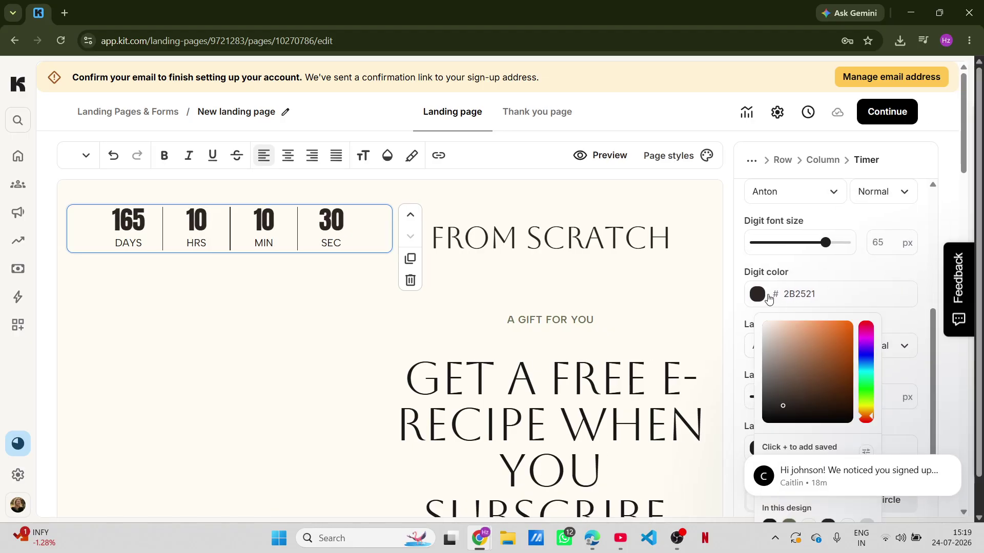
{"action": "left_click", "coordinate": [839, 336]}
{"action": "left_click", "coordinate": [800, 377]}
{"action": "left_click", "coordinate": [844, 324]}
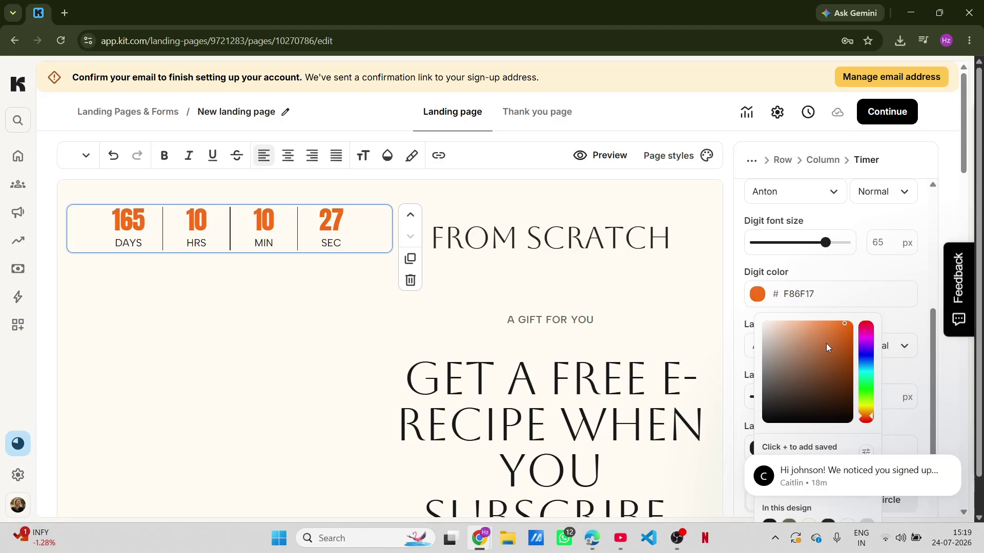
{"action": "left_click", "coordinate": [725, 321]}
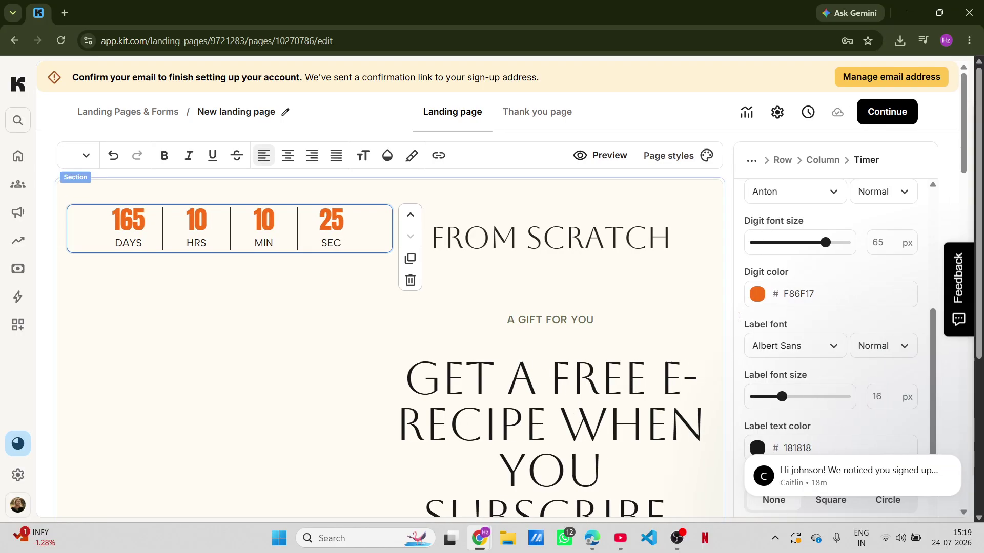
Step: Try the Square shape behind the timer's digits and settle on Circle
{"action": "scroll", "coordinate": [805, 336], "scroll_direction": "down", "scroll_amount": 1}
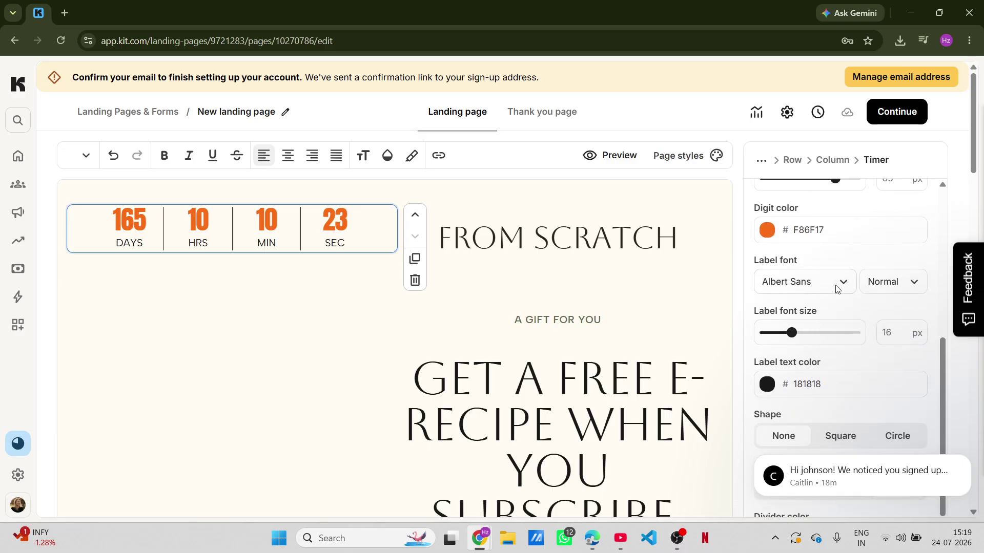
{"action": "scroll", "coordinate": [813, 334], "scroll_direction": "down", "scroll_amount": 1}
{"action": "scroll", "coordinate": [812, 338], "scroll_direction": "down", "scroll_amount": 3}
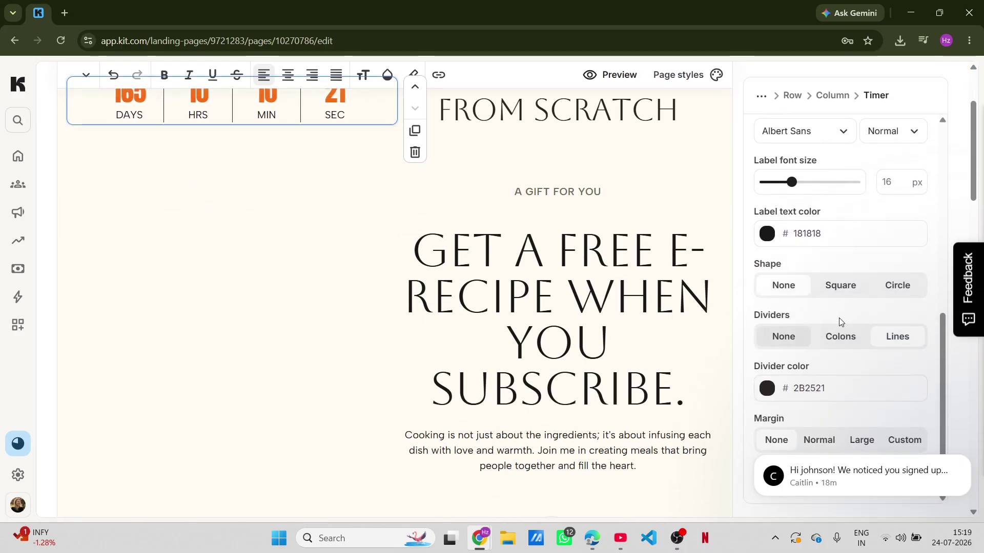
{"action": "scroll", "coordinate": [718, 337], "scroll_direction": "up", "scroll_amount": 1}
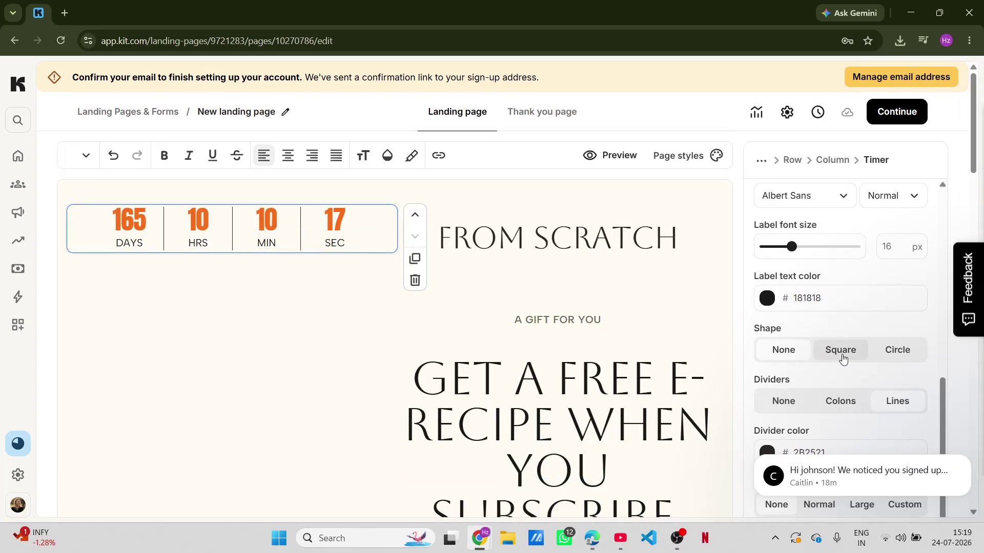
{"action": "left_click", "coordinate": [842, 361]}
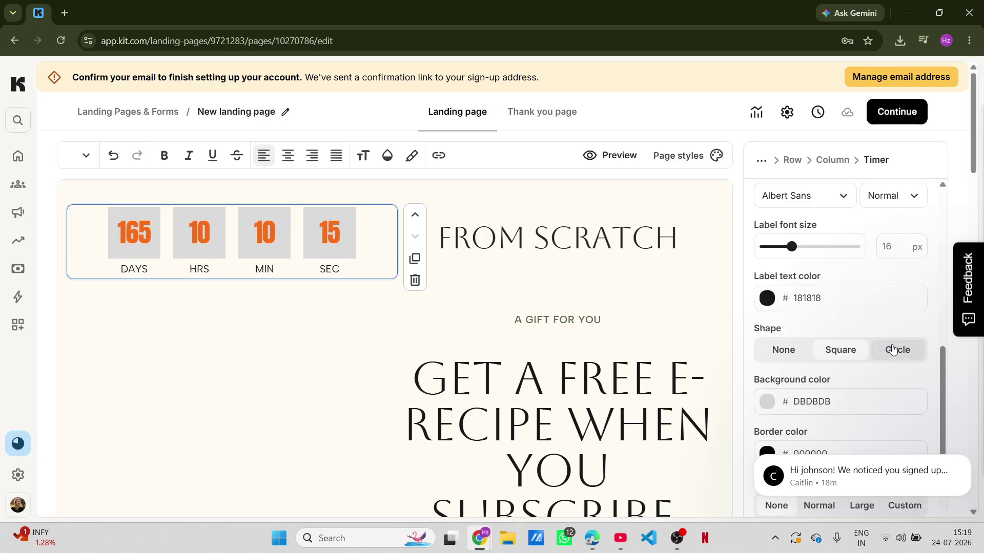
{"action": "left_click", "coordinate": [894, 349]}
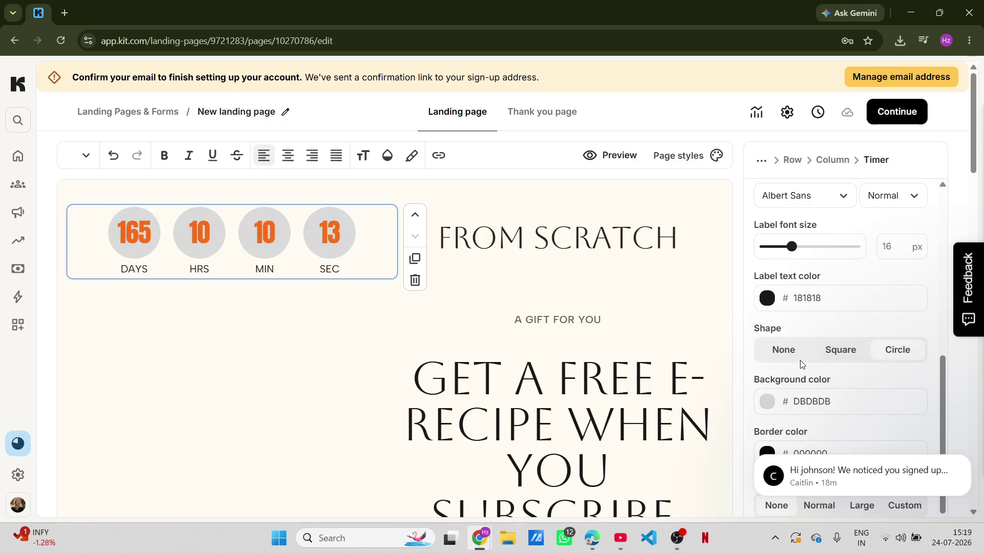
Step: Try near-black 060606 as the background color of the timer's circles and settle on light pink FDE0E0
{"action": "scroll", "coordinate": [800, 365], "scroll_direction": "down", "scroll_amount": 2}
{"action": "left_click", "coordinate": [767, 298]}
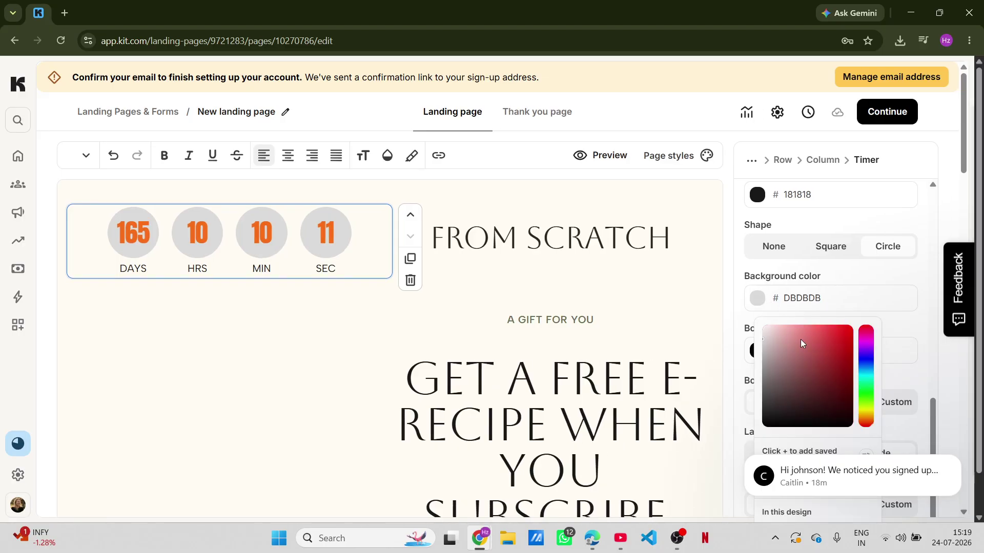
{"action": "left_click", "coordinate": [776, 427]}
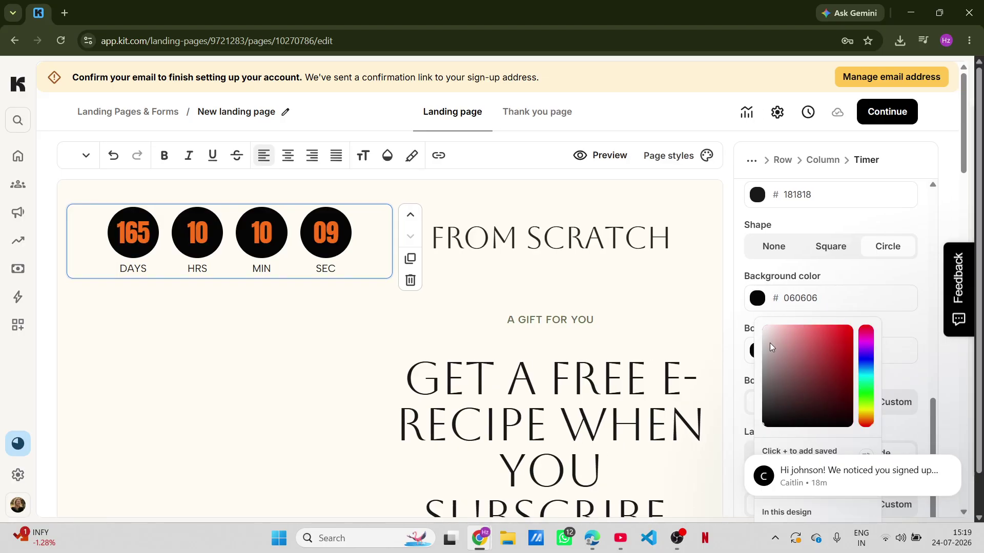
{"action": "left_click", "coordinate": [772, 325]}
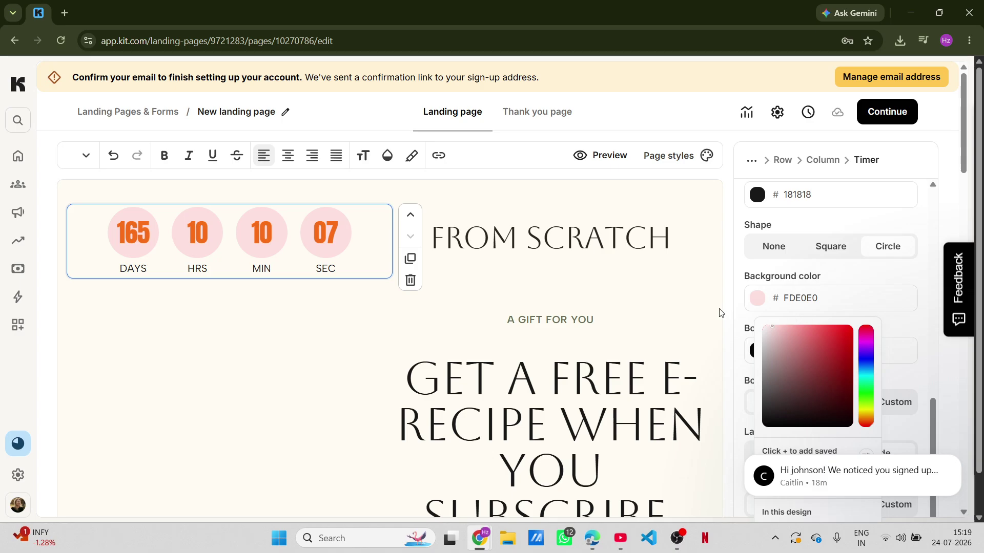
{"action": "left_click", "coordinate": [700, 308]}
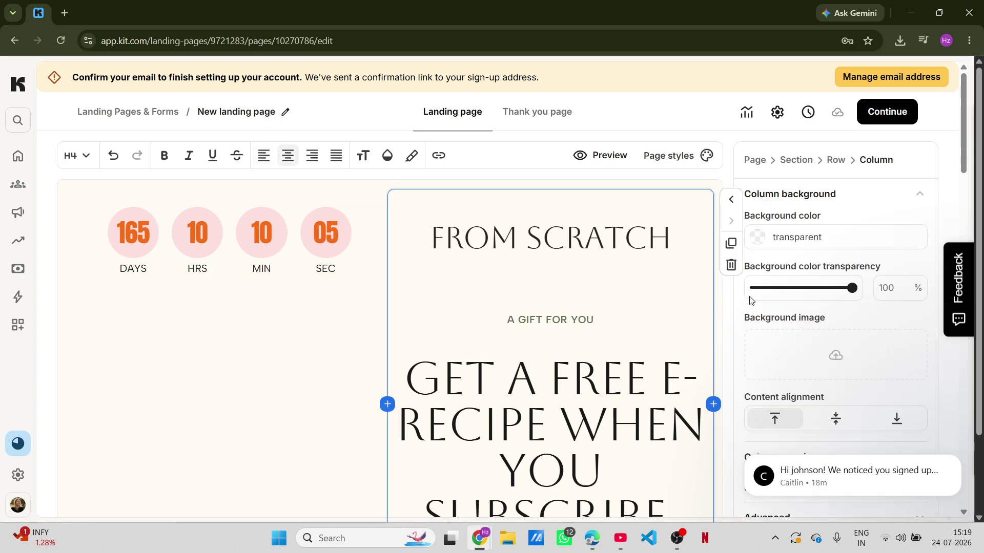
{"action": "left_click", "coordinate": [327, 288]}
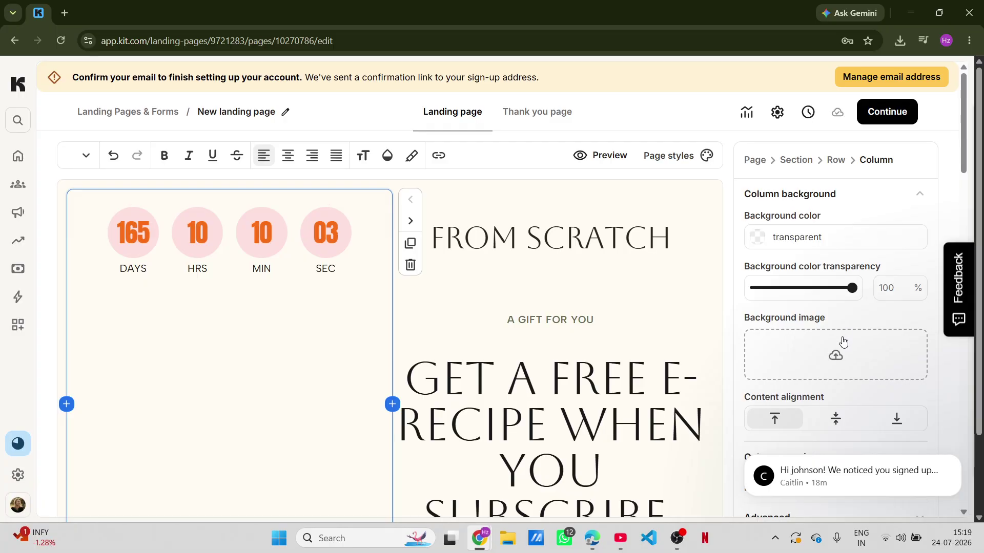
{"action": "scroll", "coordinate": [835, 343], "scroll_direction": "down", "scroll_amount": 5}
{"action": "scroll", "coordinate": [839, 337], "scroll_direction": "up", "scroll_amount": 5}
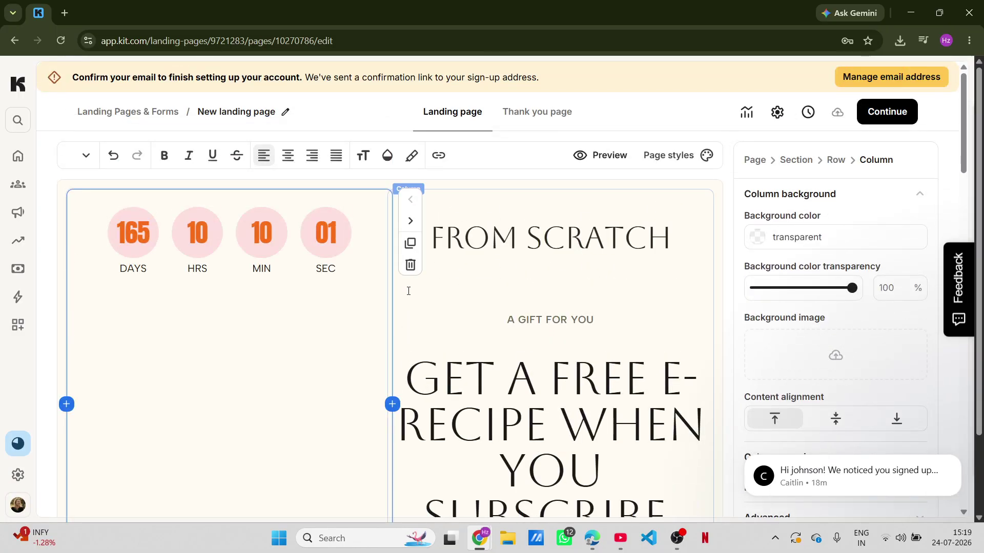